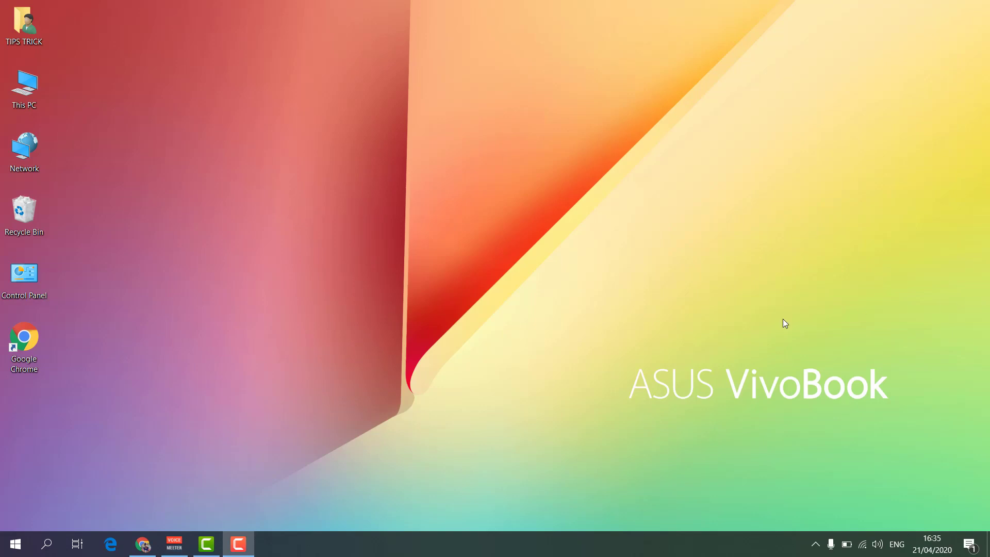
Bring up Chrome from the taskbar, showing the Facebook home feed.
left_click(143, 543)
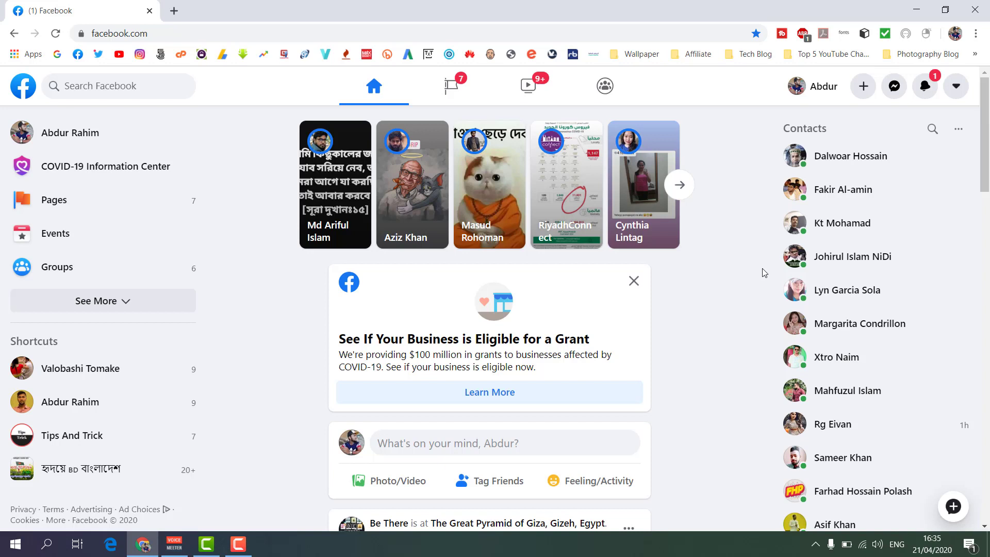
Dismiss the business grant notice and open Create Post from the home feed.
left_click(634, 281)
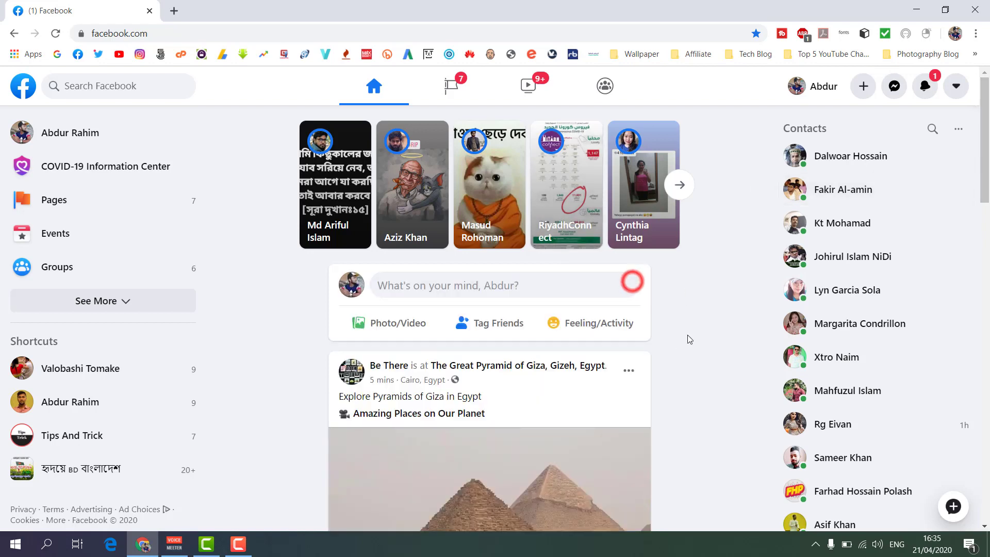
scroll(686, 319, "down", 1)
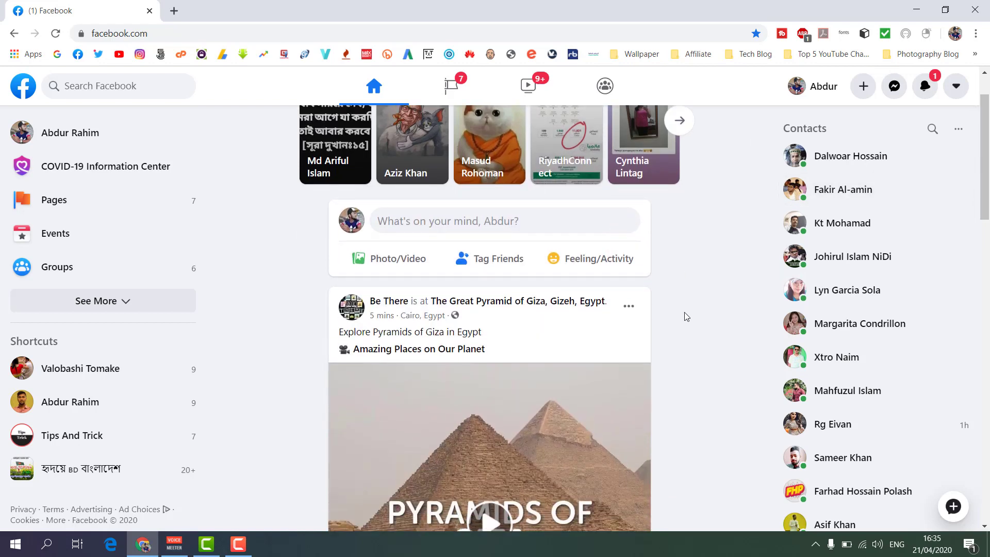
left_click(449, 222)
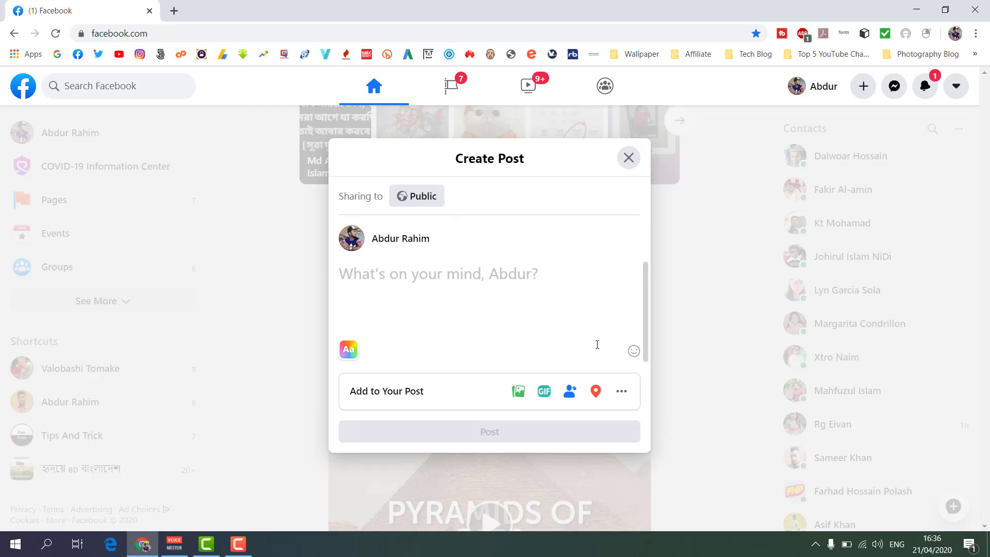
Make the new post a Watch Party and list recently watched videos to add.
left_click(624, 393)
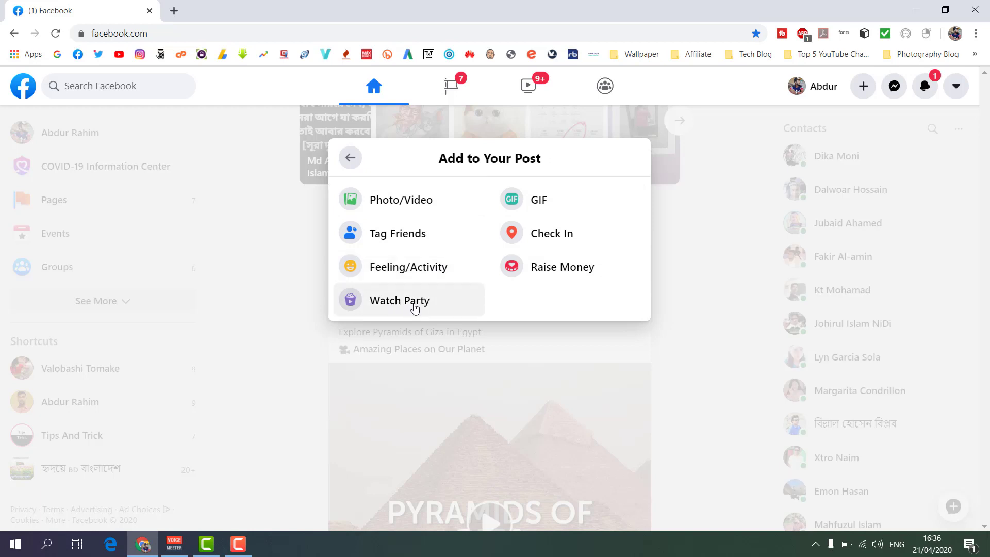
left_click(416, 308)
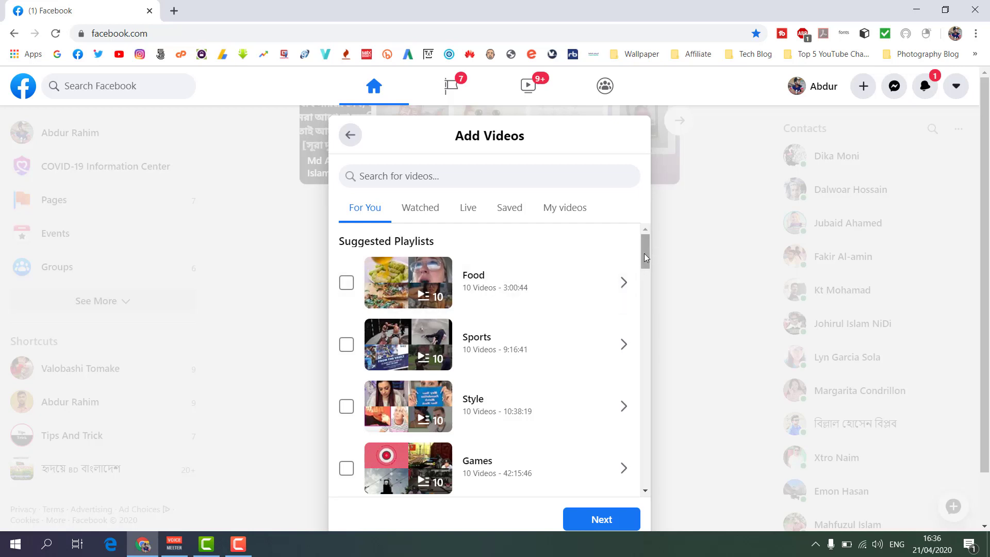
left_click(421, 209)
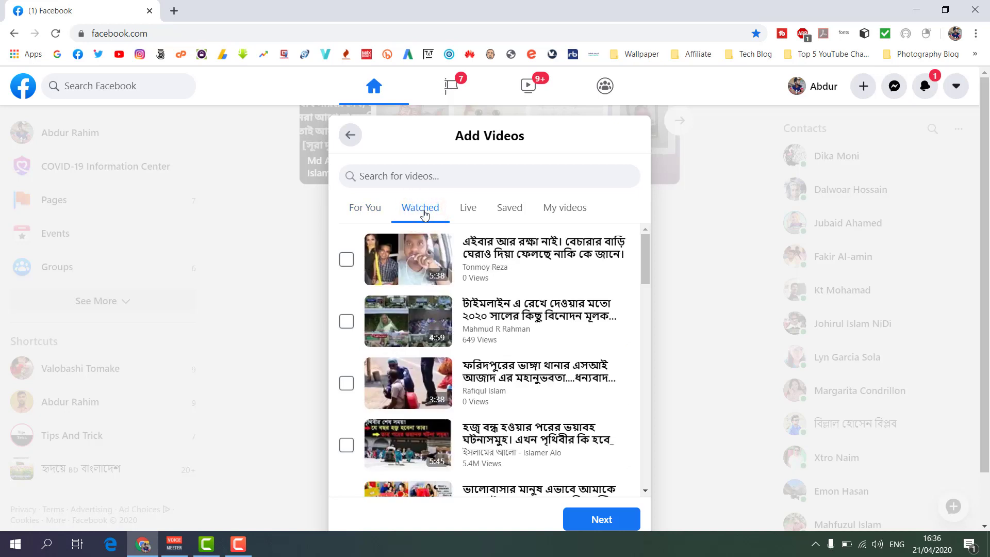
Browse the Live and Saved video categories, ending on My videos.
left_click(466, 209)
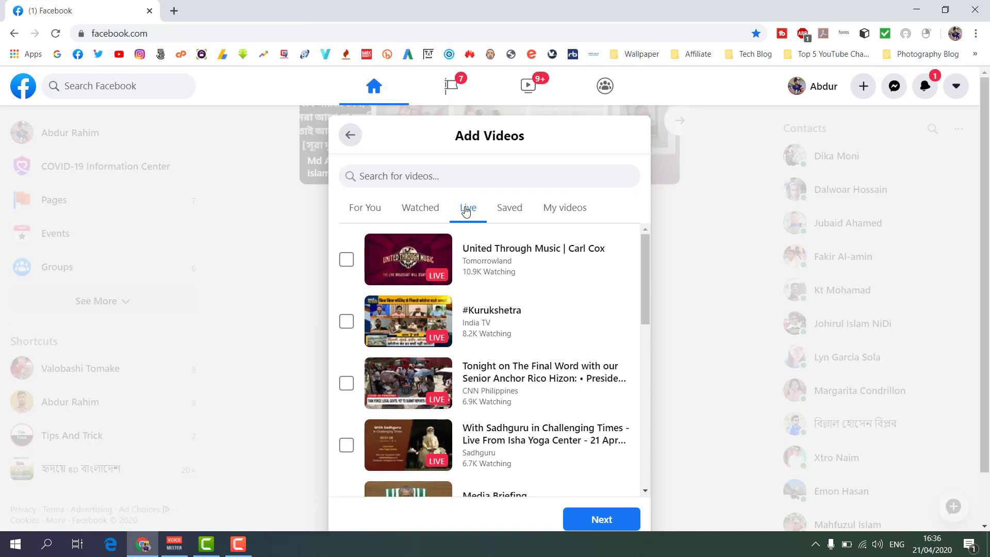
left_click(516, 207)
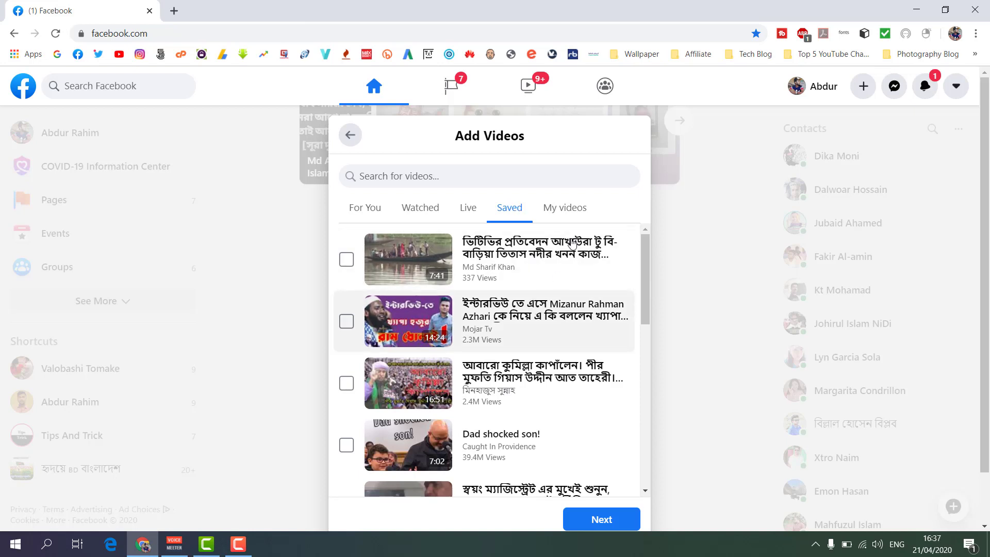
left_click(557, 204)
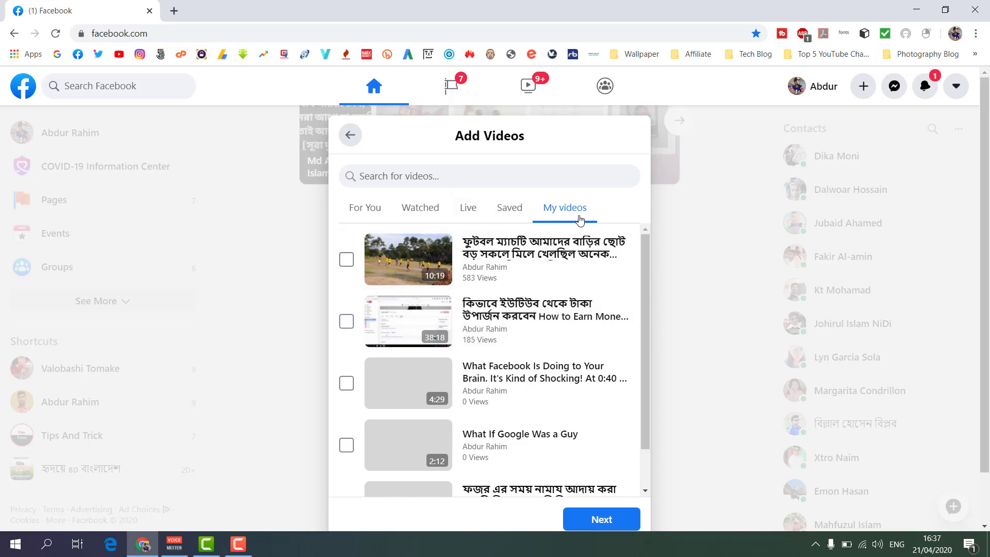
Queue the first three My videos, starting with the football match clip, and confirm.
left_click(350, 263)
left_click(347, 322)
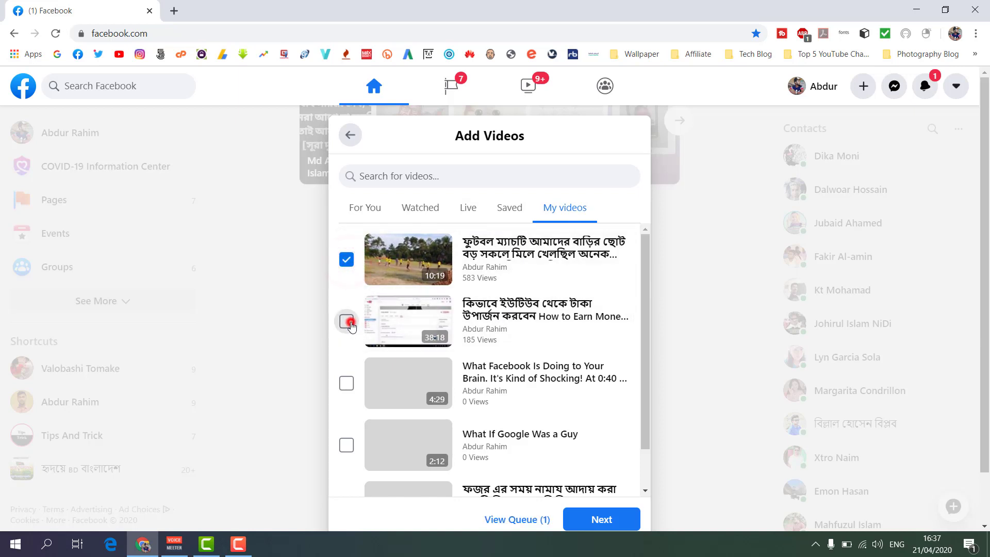
left_click(346, 384)
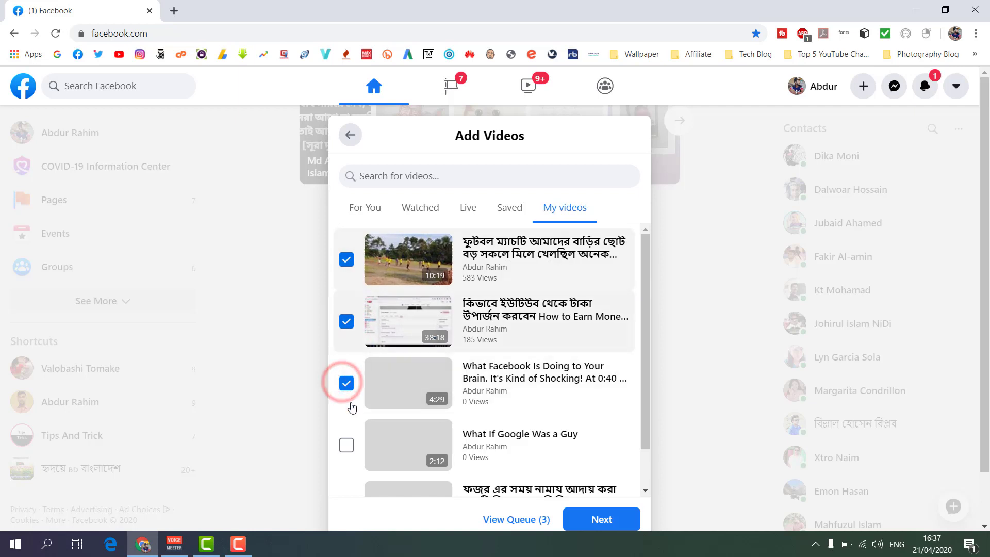
scroll(376, 384, "down", 1)
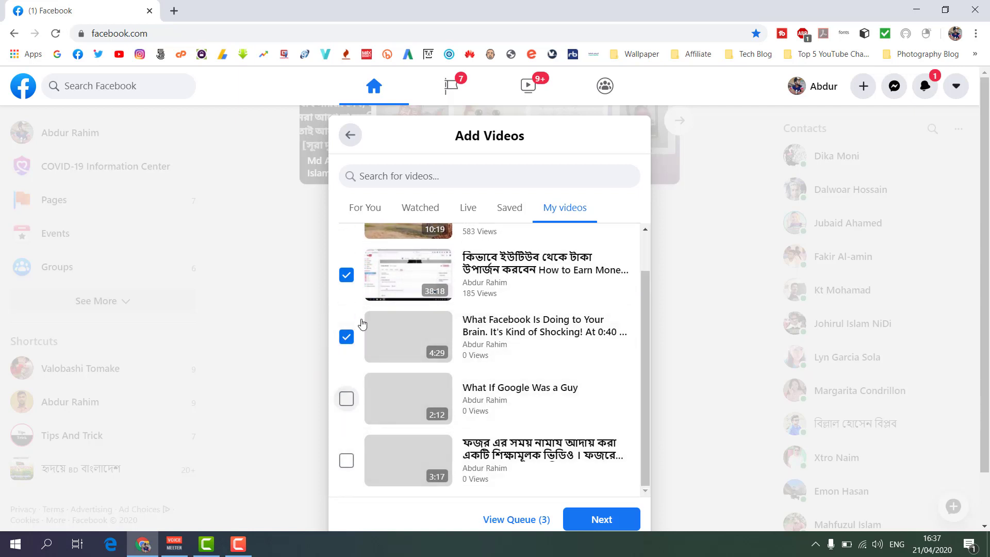
scroll(353, 340, "up", 1)
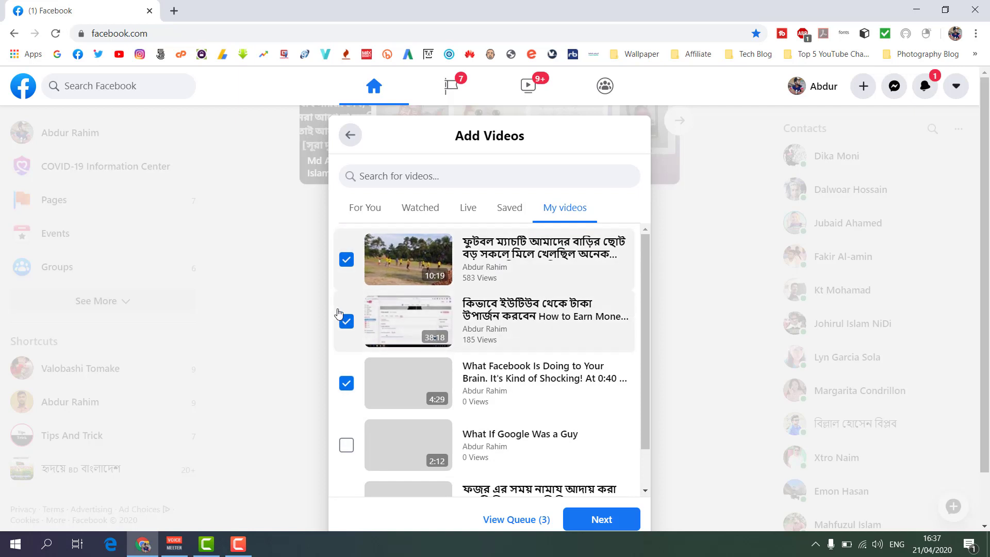
left_click(597, 525)
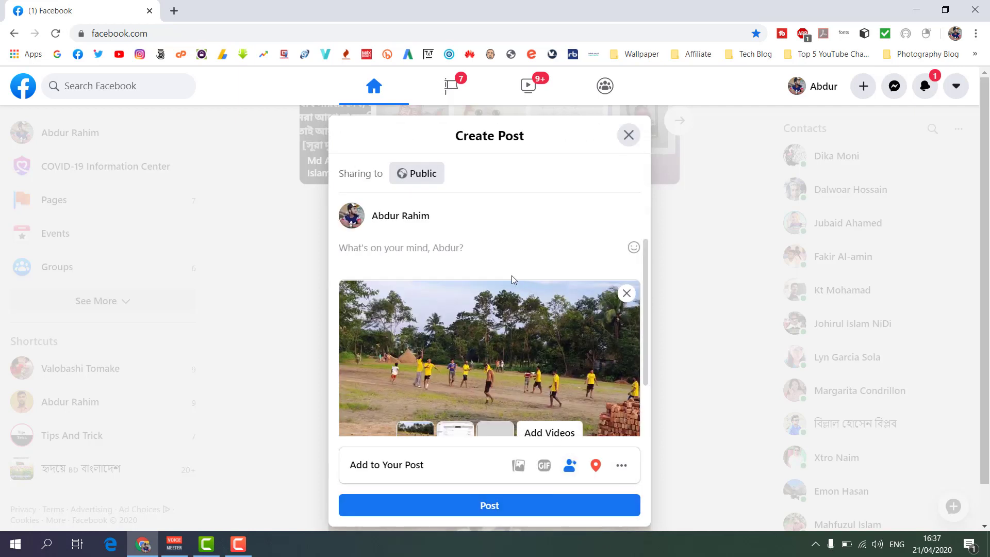
Caption the Watch Party post 'Come And watch Video'.
left_click(397, 251)
type("Come And wa")
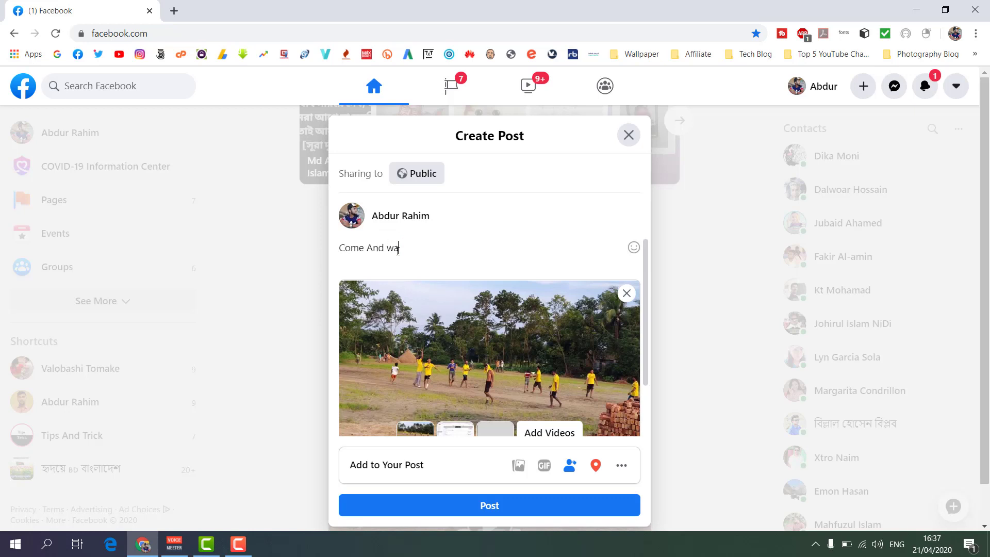
type("tch Video")
scroll(532, 297, "down", 2)
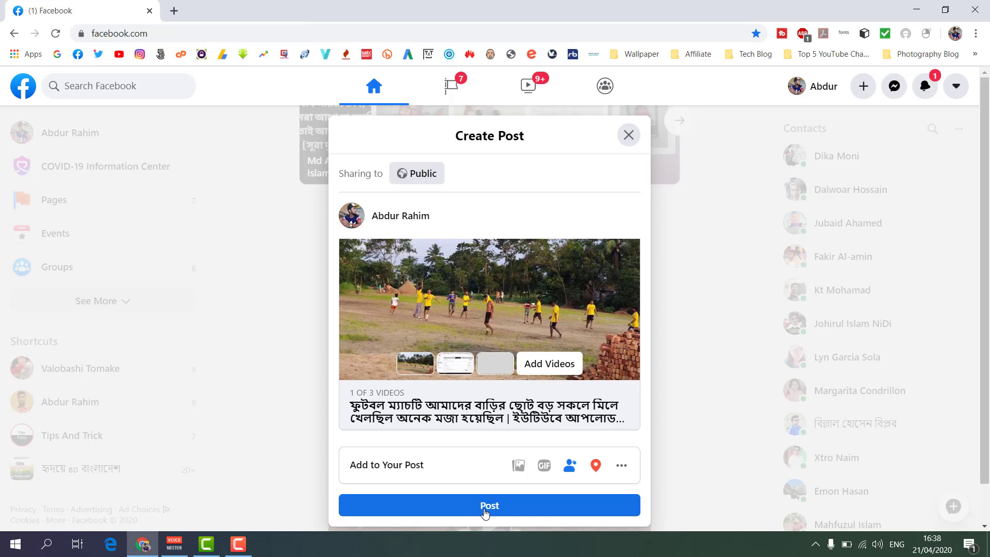
Discard the unfinished post and leave for the Tips And Trick page.
left_click(627, 135)
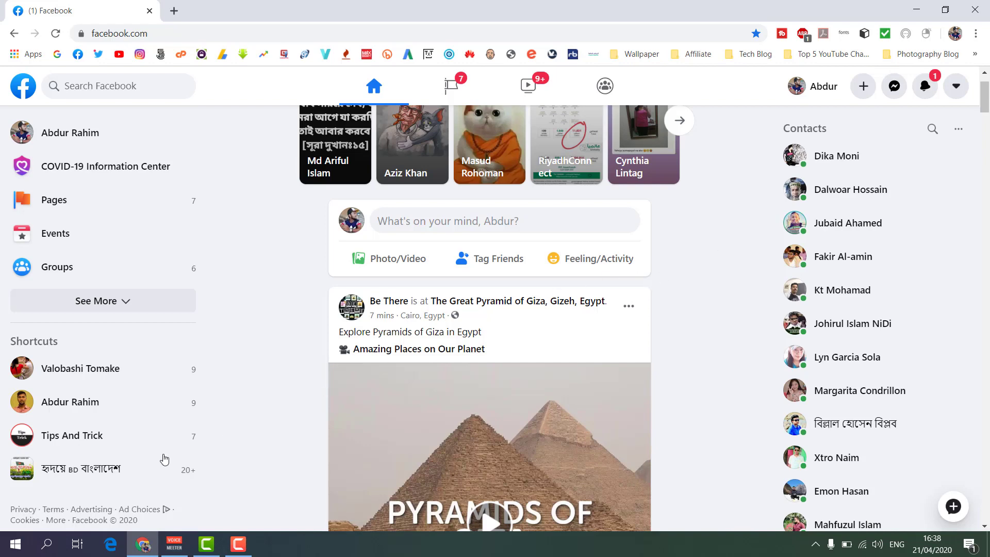
left_click(90, 445)
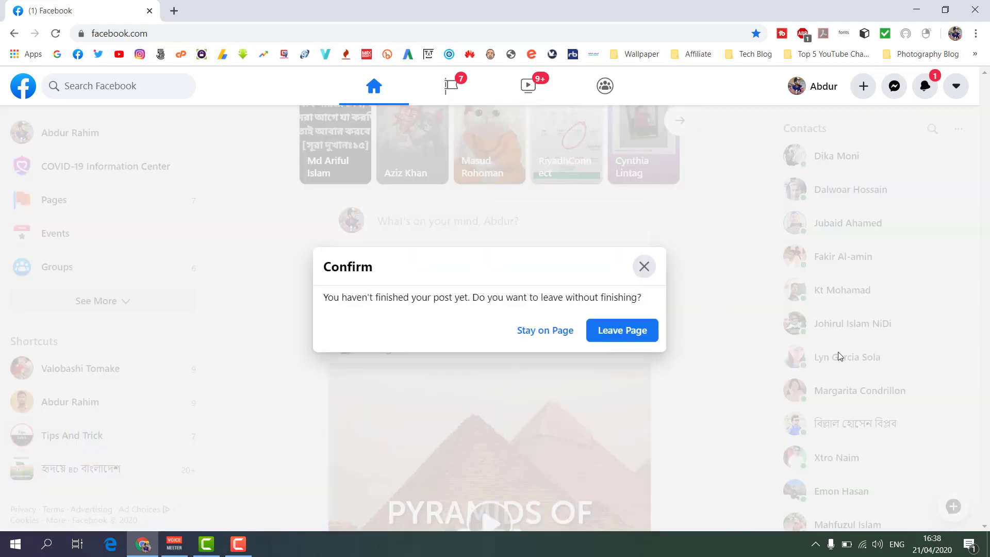
left_click(626, 333)
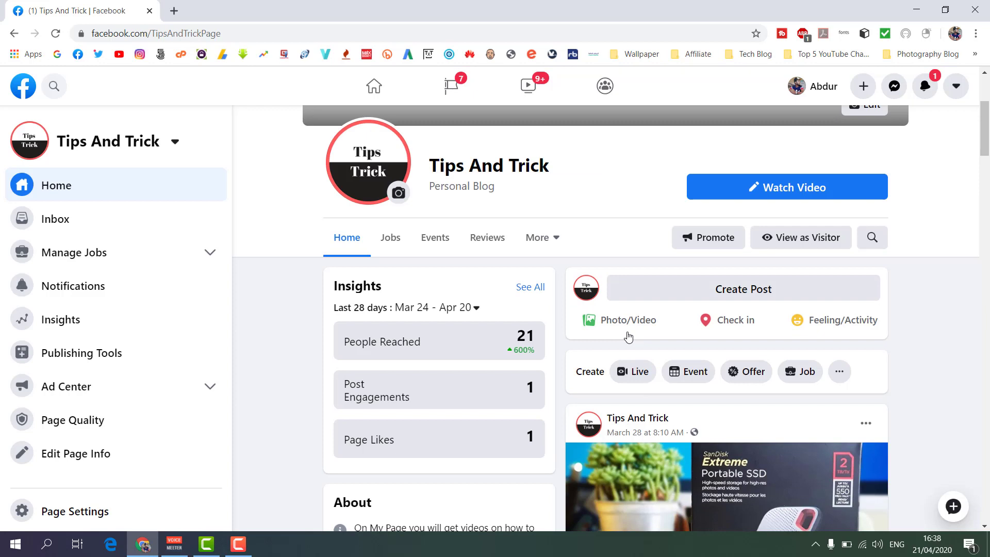
Start a new Watch Party post on the Tips And Trick page.
left_click(771, 290)
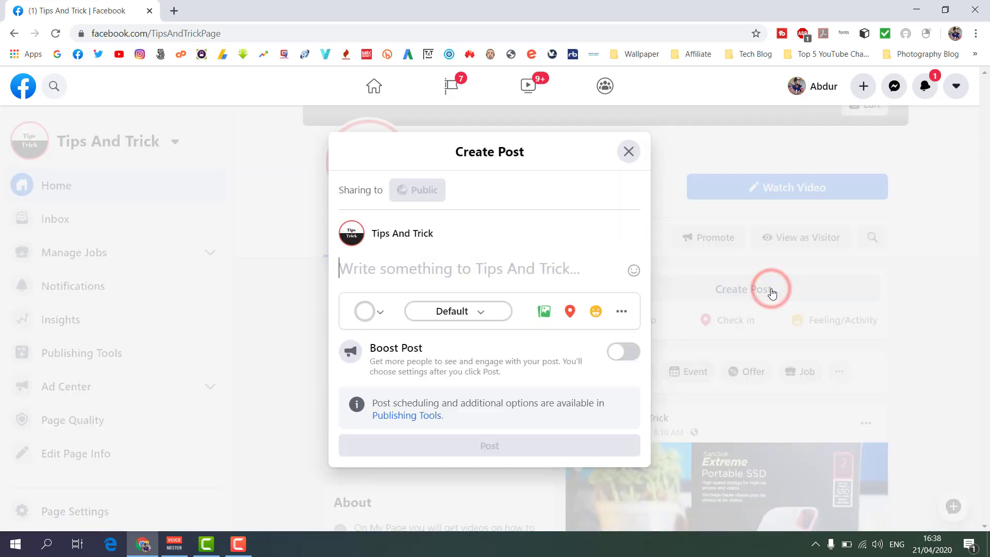
left_click(622, 312)
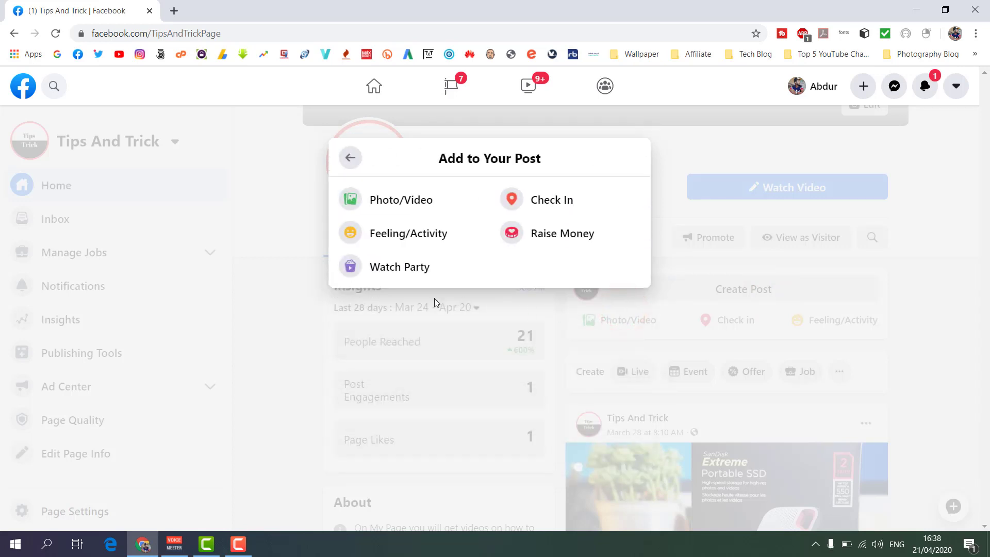
left_click(399, 273)
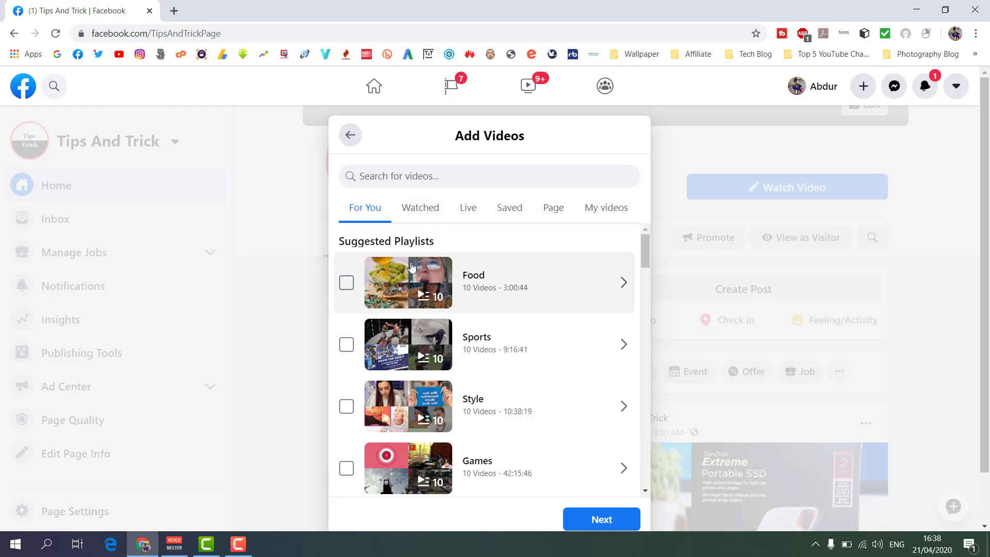
After browsing Watched and Live, queue the Food playlist's 10 videos and continue.
left_click(426, 209)
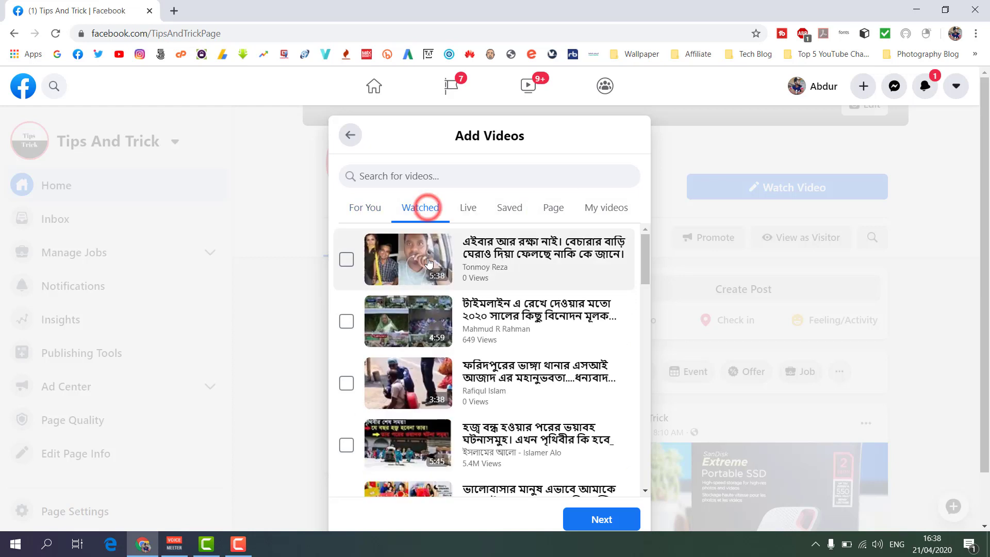
left_click(473, 211)
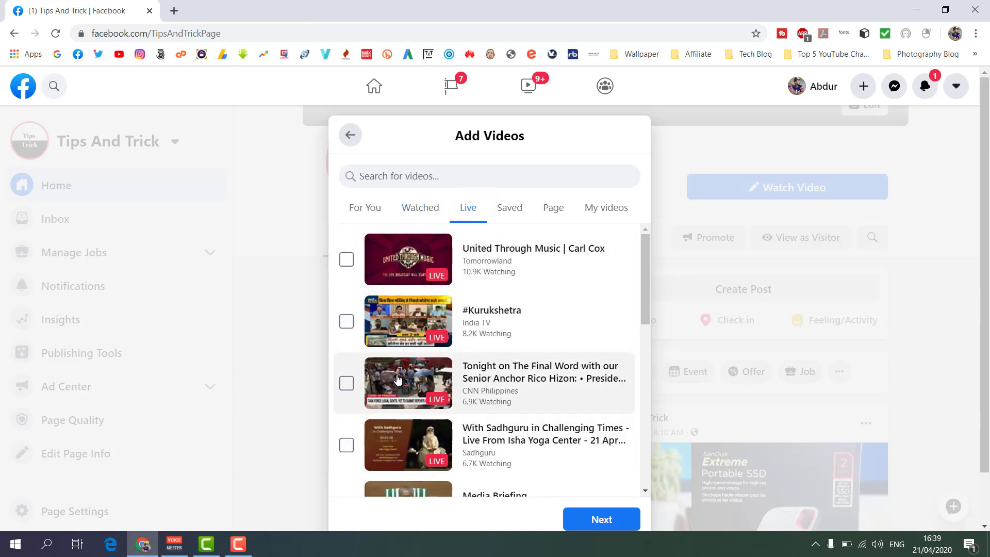
left_click(376, 211)
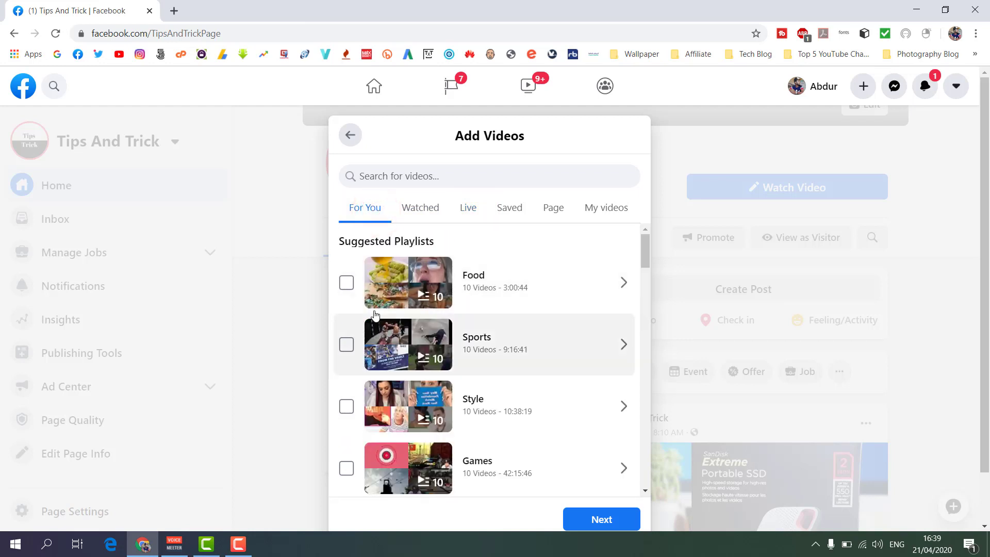
left_click(346, 282)
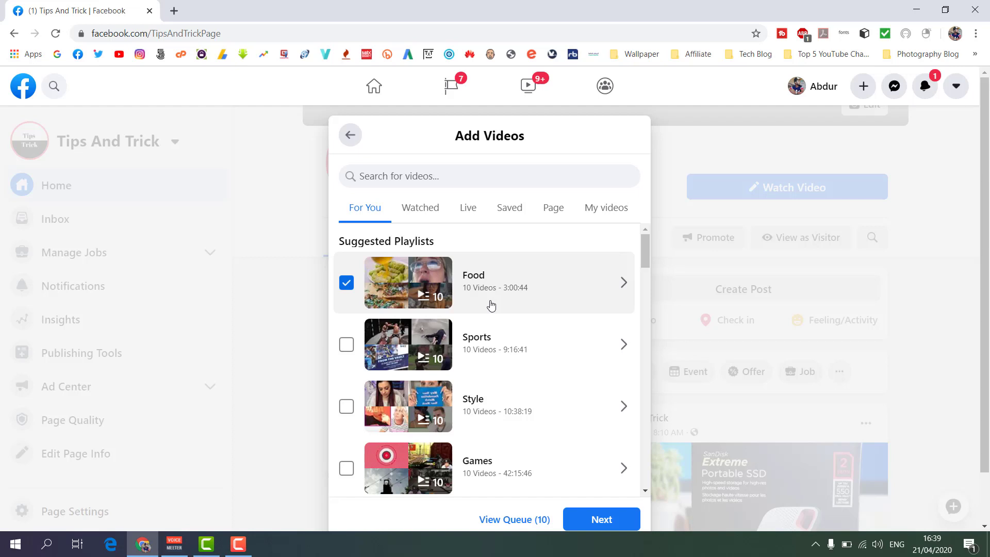
left_click(593, 519)
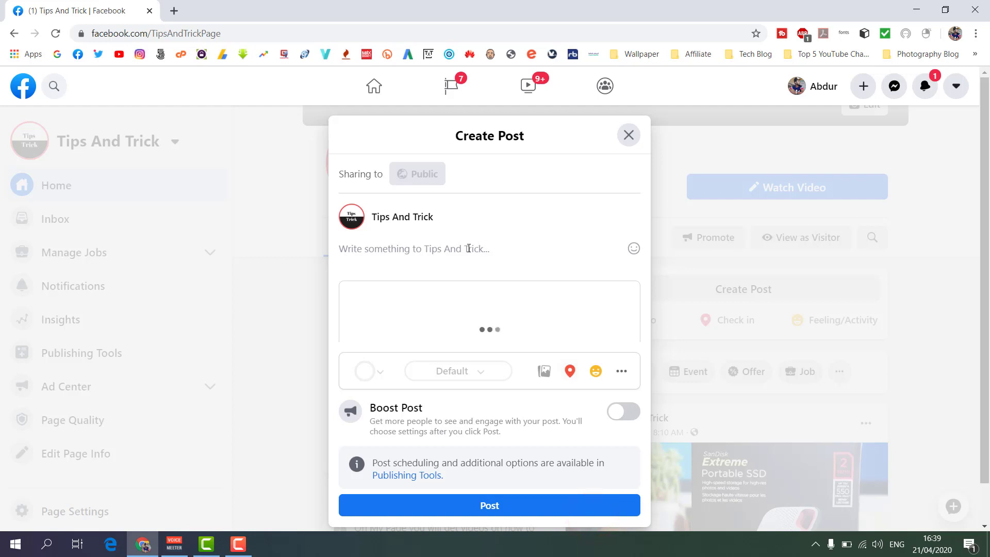
left_click(468, 248)
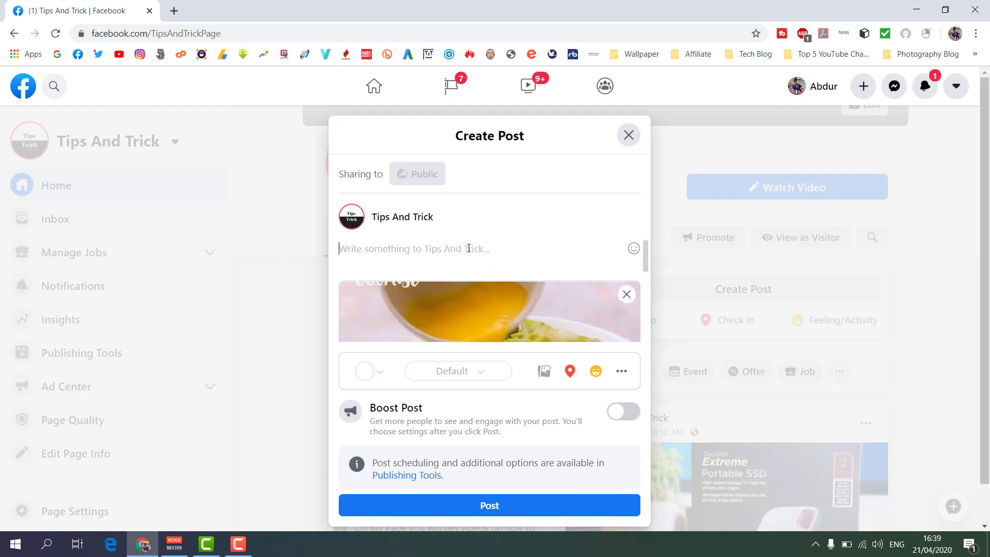
Publish the Watch Party post captioned 'Come and watch thogter', declining the event suggestion.
type("Come and watch thogter")
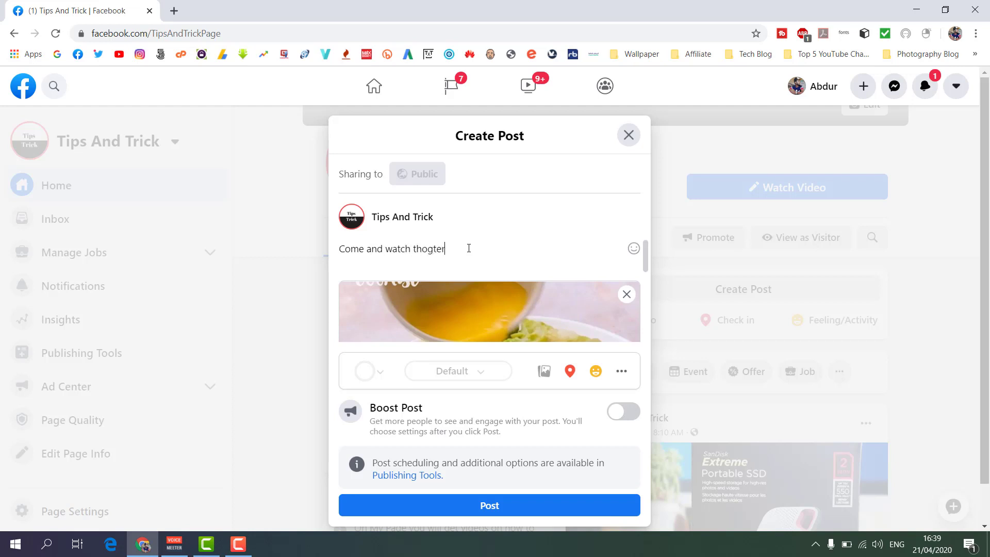
left_click(488, 504)
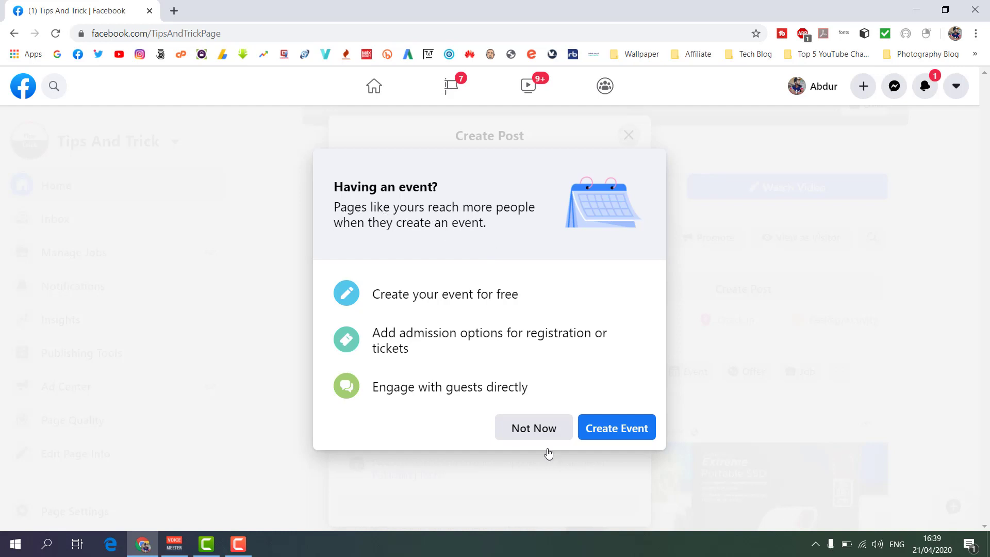
left_click(539, 429)
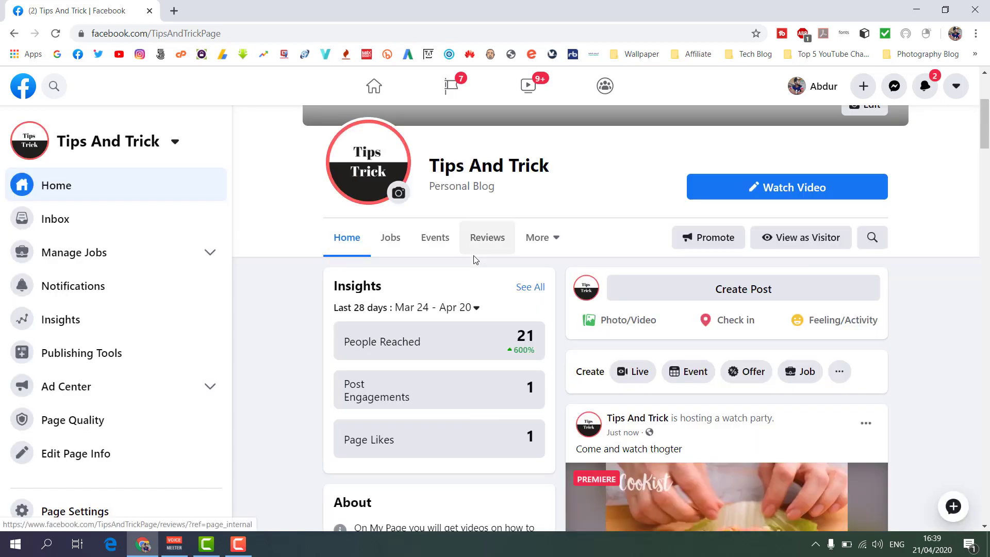
Scroll to the new post and open its Watch Party page.
scroll(717, 421, "down", 2)
scroll(716, 420, "down", 2)
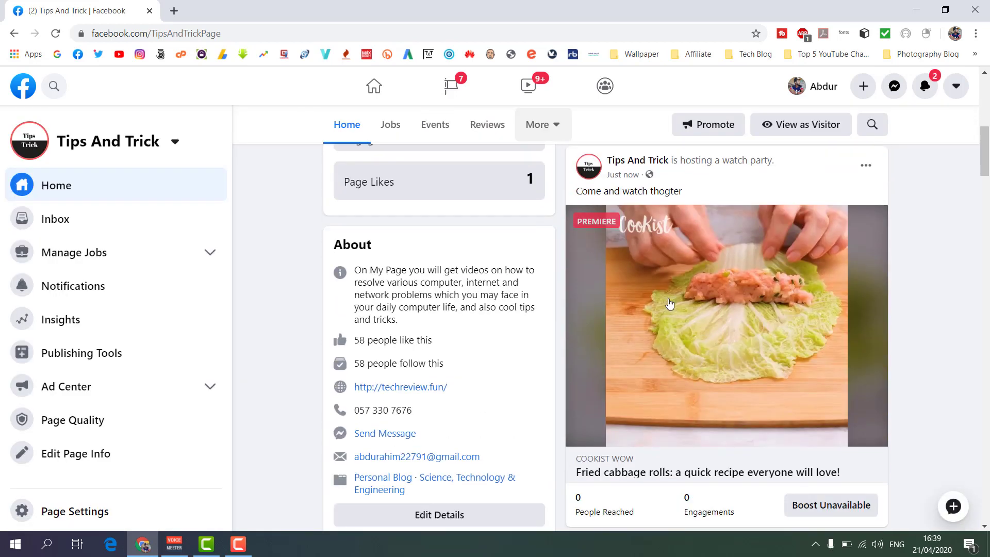
left_click(692, 318)
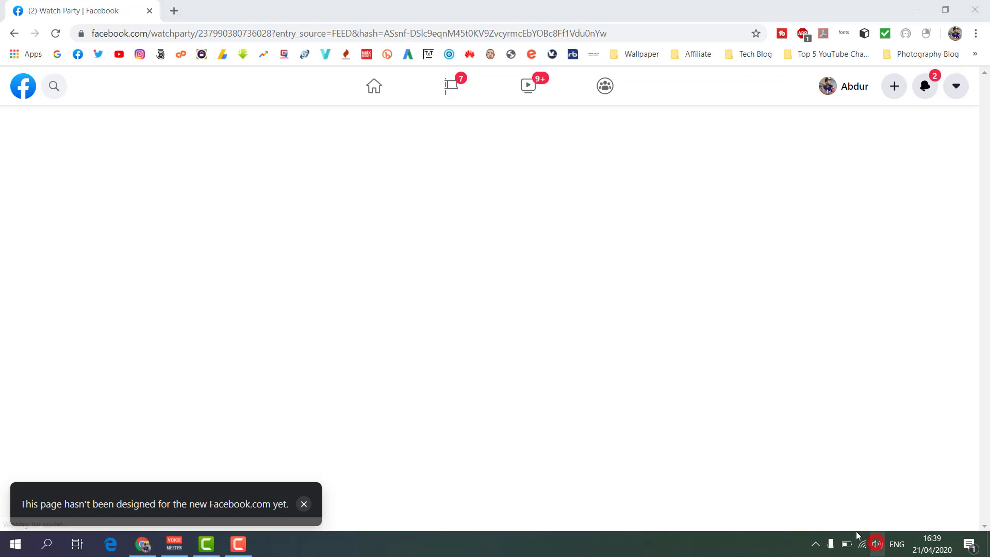
Mute the computer's sound, pause the Fried cabbage rolls video, and open the party's options.
left_click(877, 544)
left_click(813, 513)
left_click_drag(760, 515, 583, 431)
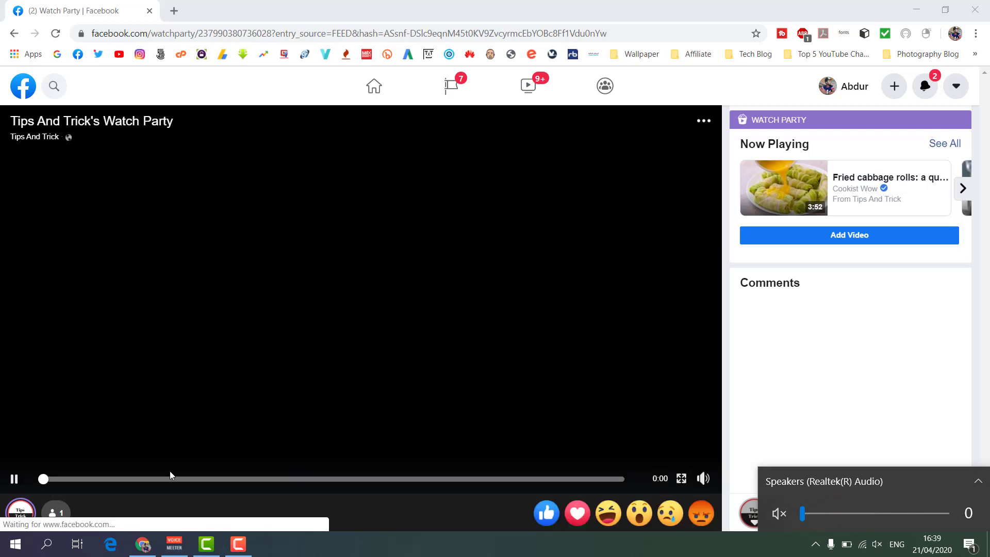
left_click(13, 480)
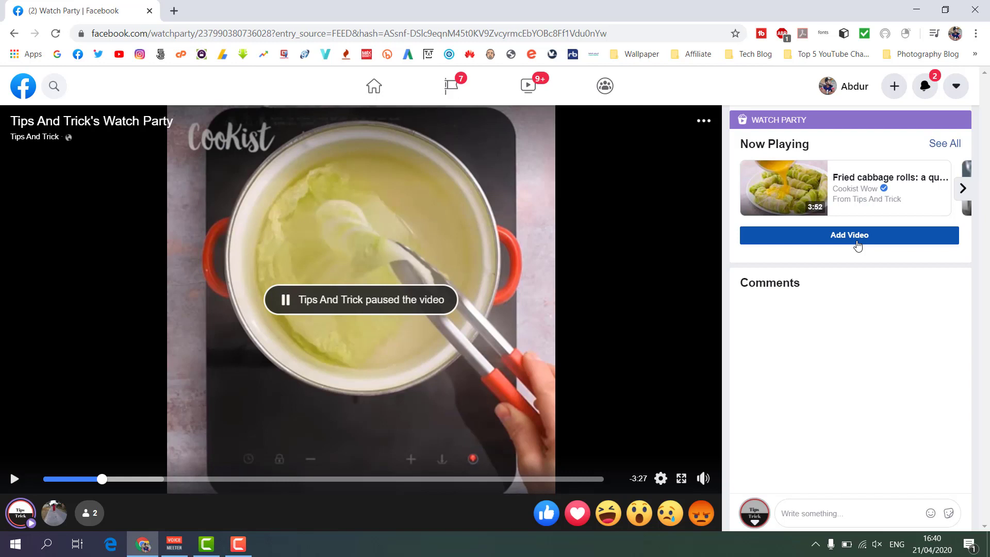
left_click(704, 123)
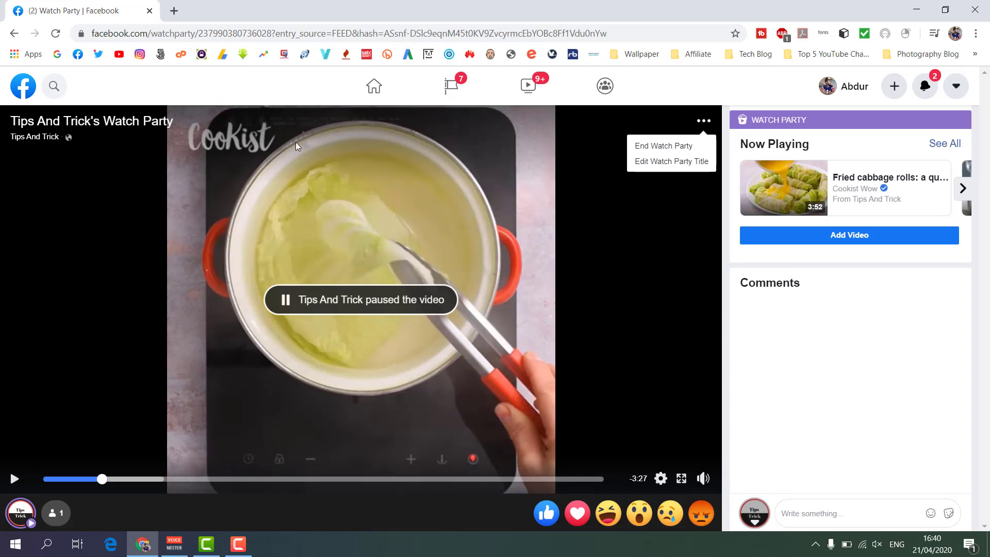
Change the watch party's name to 'NEW TITLE' and save it.
left_click(674, 166)
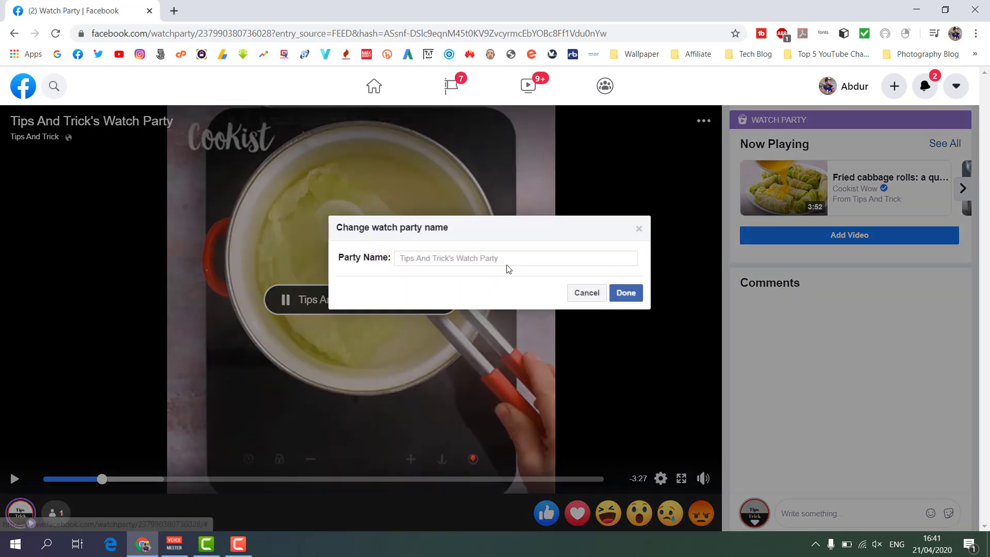
left_click(469, 254)
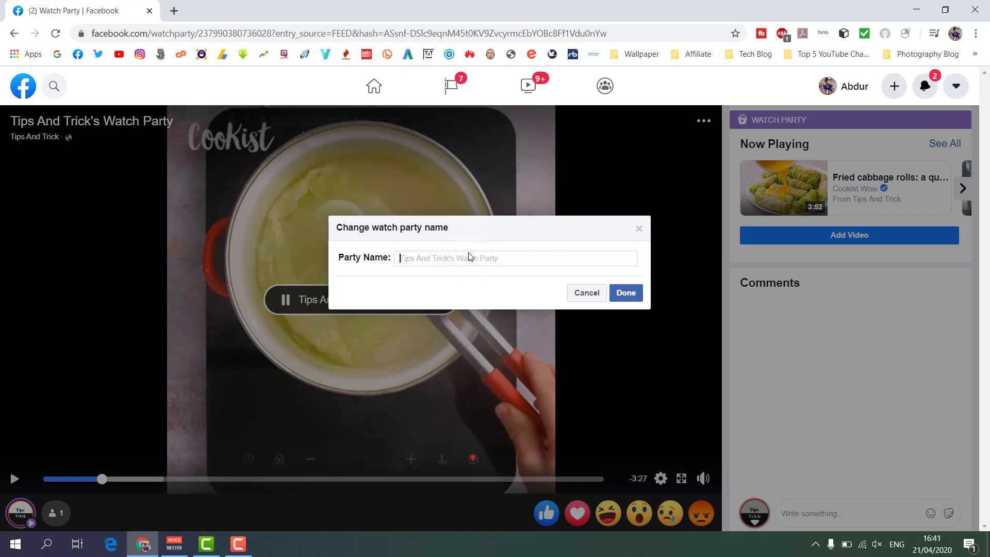
type("ti")
key("BackSpace")
key("BackSpace")
type("N")
left_click(626, 292)
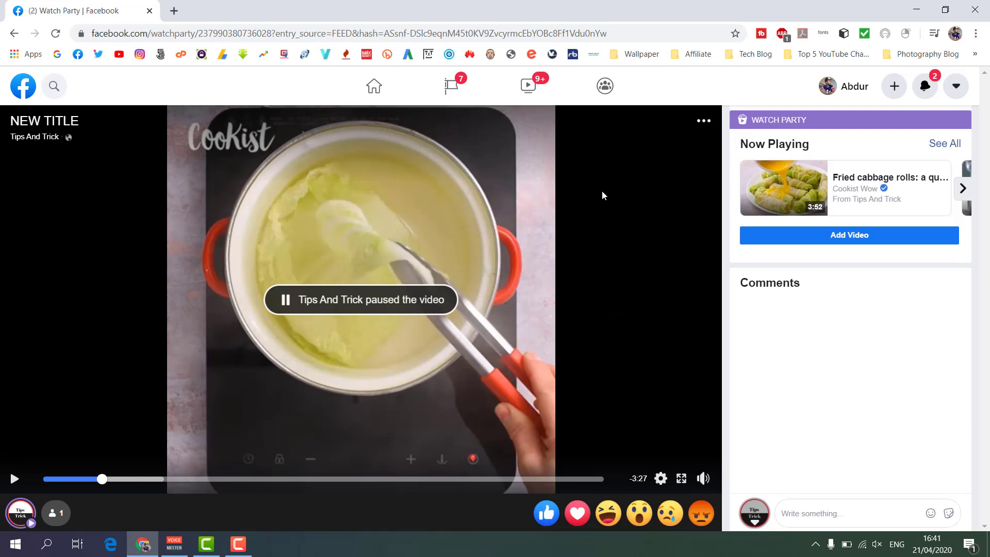
End the watch party, confirm, and dismiss the summary listing Fried cabbage rolls.
left_click(704, 120)
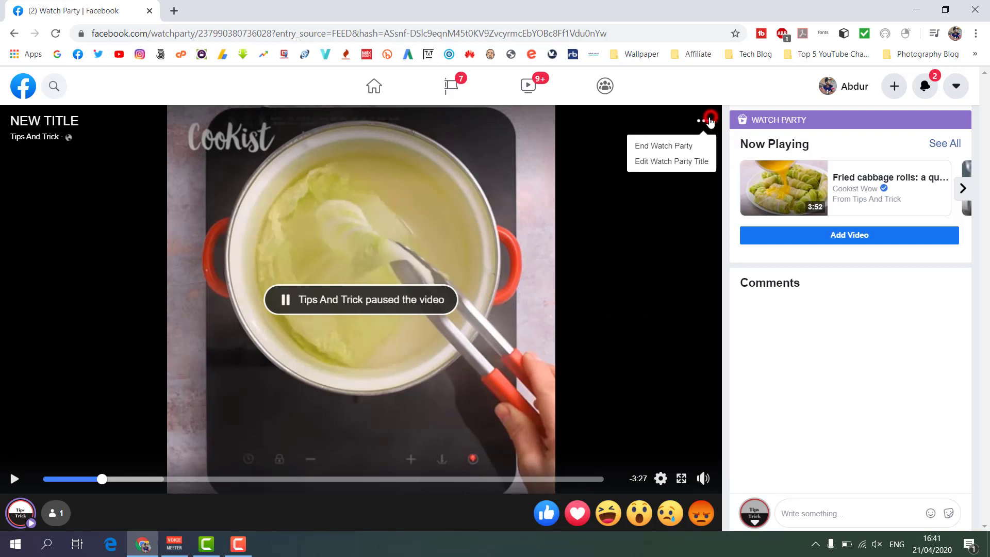
left_click(674, 147)
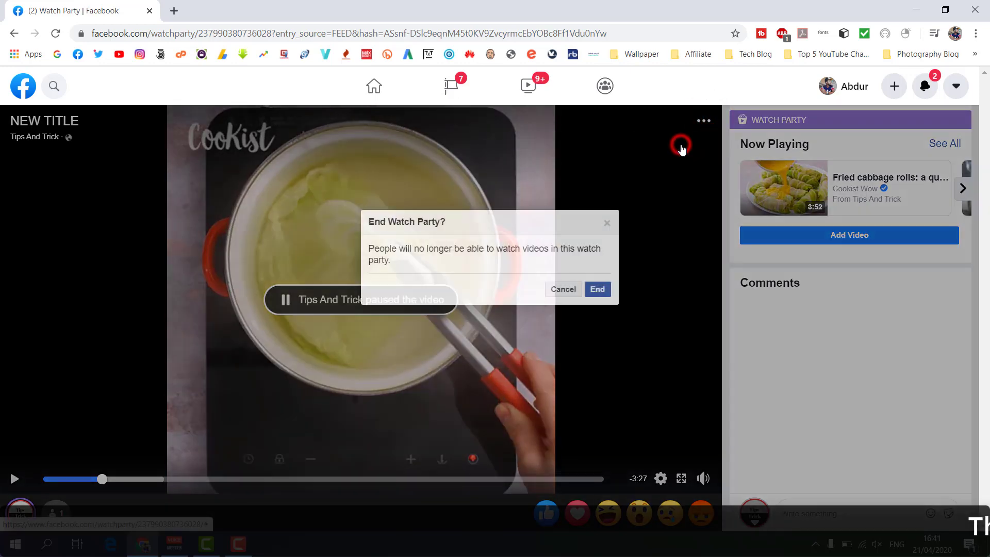
left_click(600, 292)
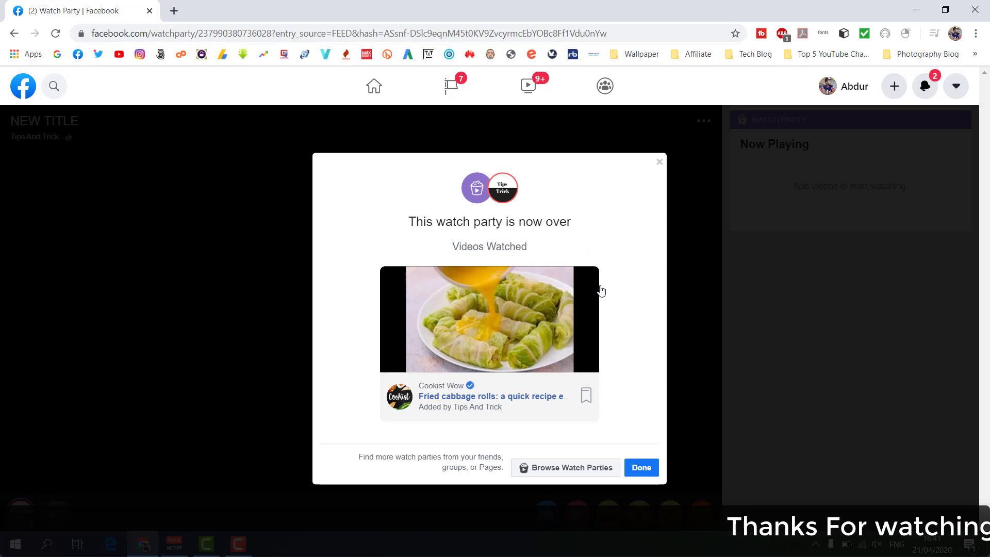
left_click(641, 468)
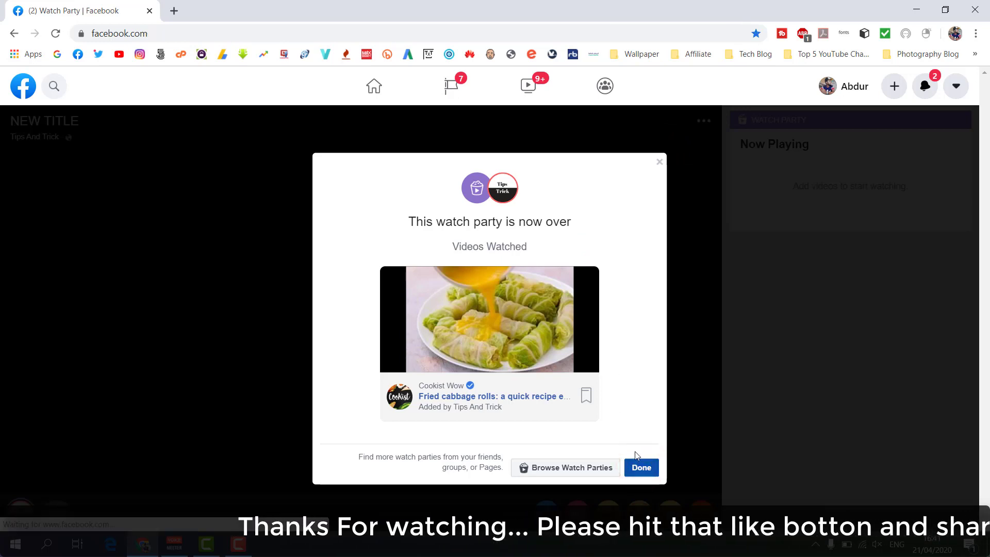